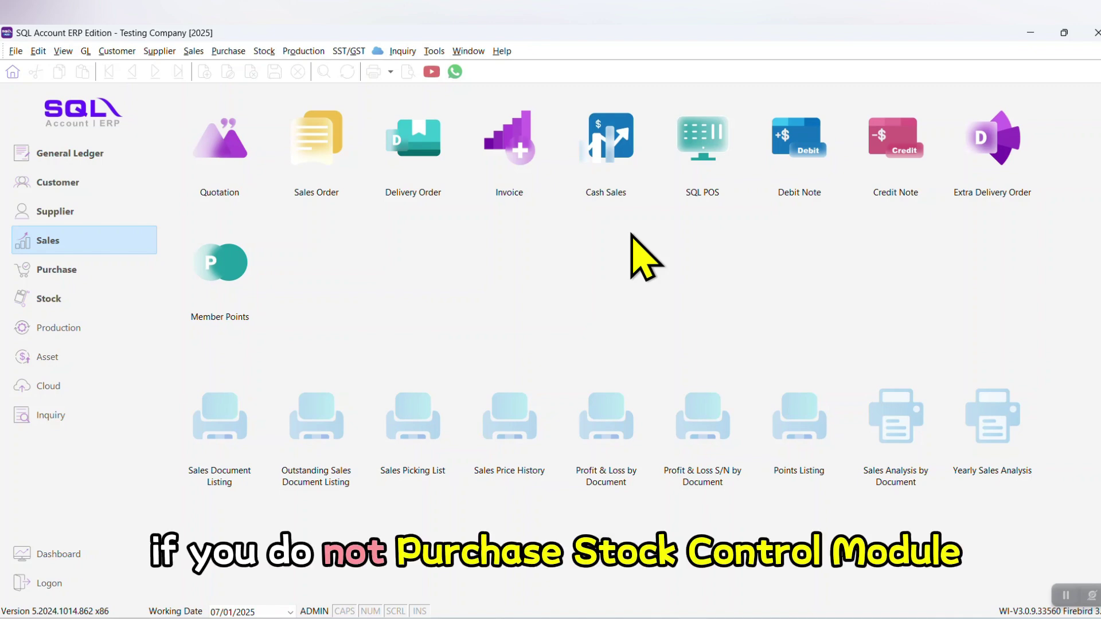
# Step: Leave the sales dashboard by opening the Stock menu
pyautogui.click(260, 57)
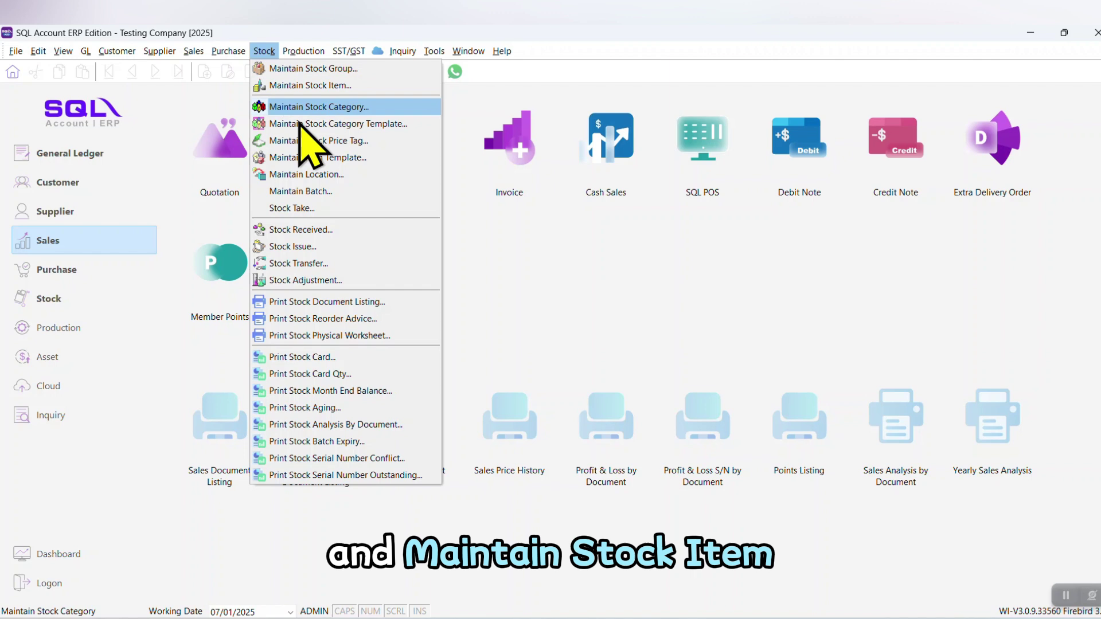
# Step: Open Maintain Stock Item to list all 65 stock items with groups and prices
pyautogui.click(352, 86)
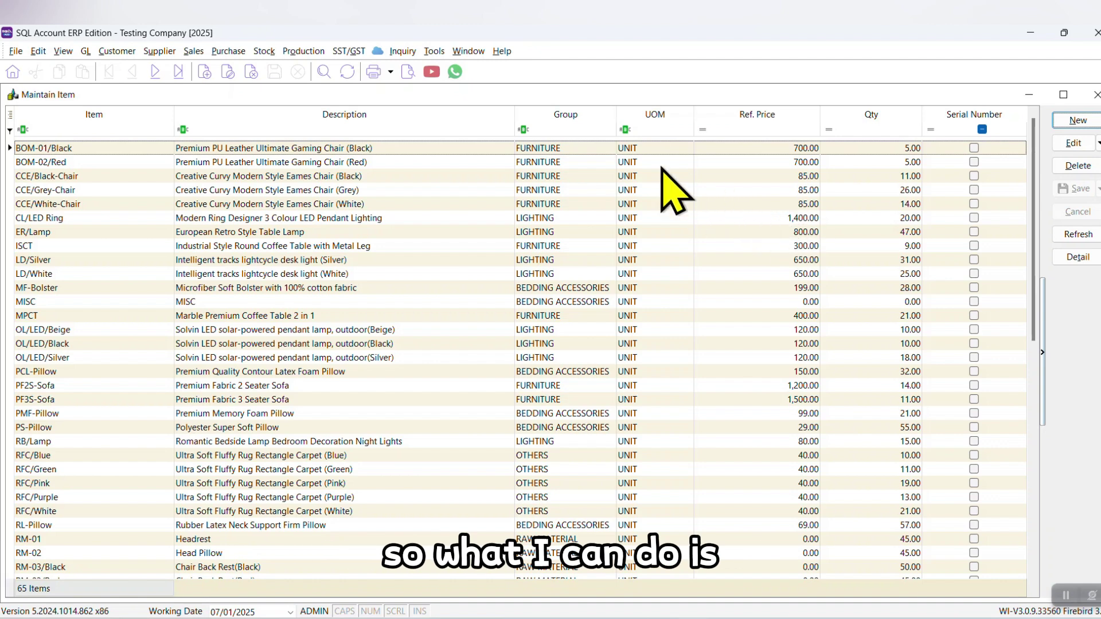
# Step: Start a new stock item with code and description 'E-INVOICE SEMINAR'
pyautogui.click(1077, 121)
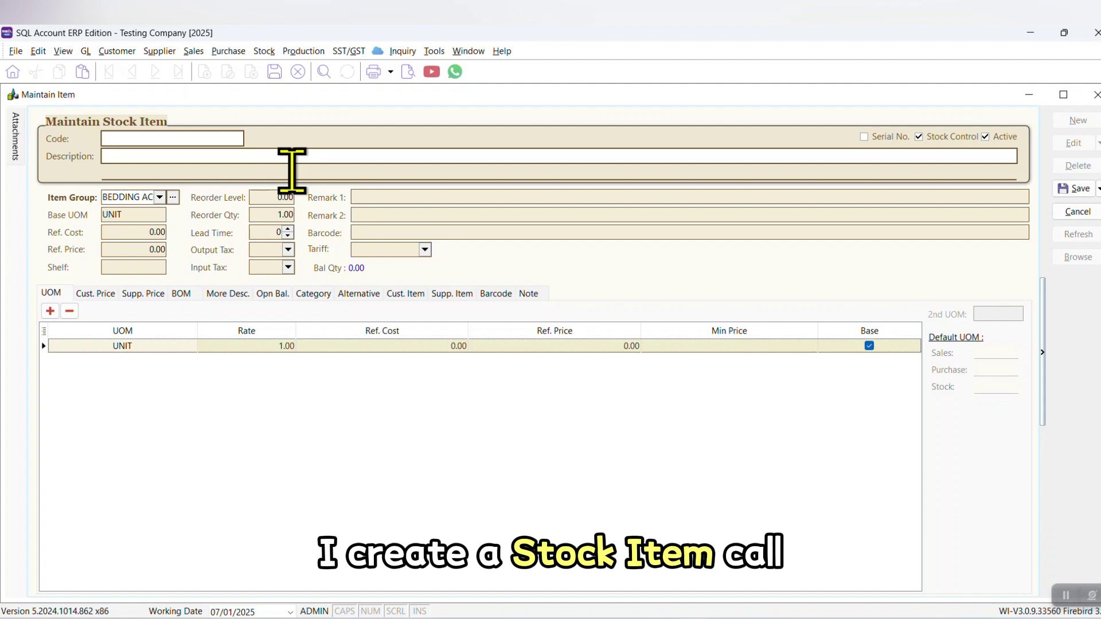
pyautogui.press('capslock')
pyautogui.write('E-')
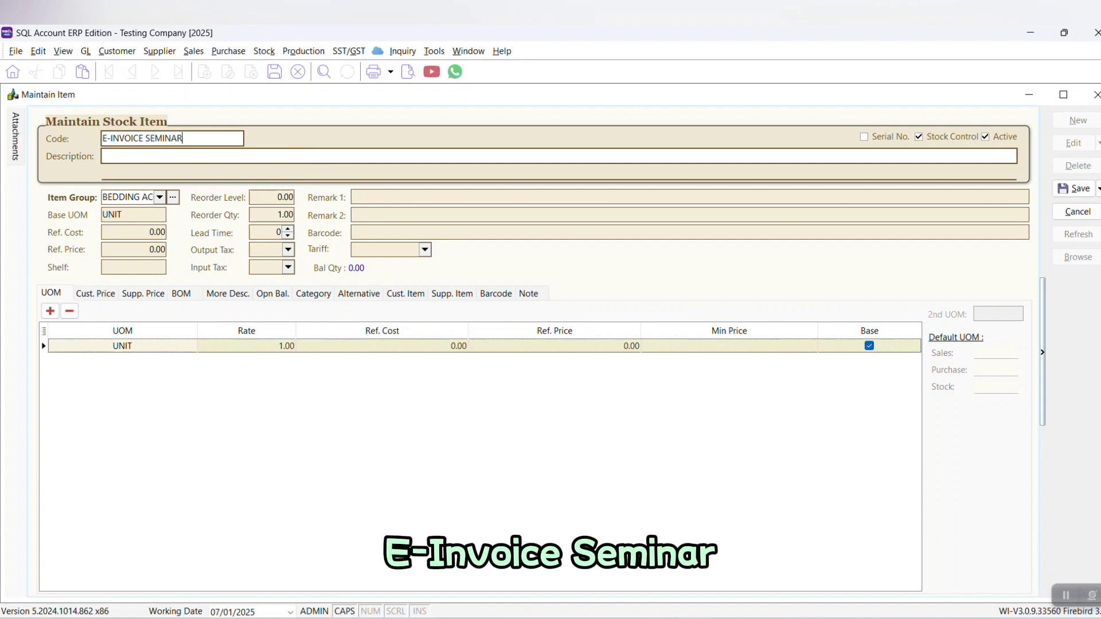
pyautogui.write('INVOICE SEMINAR')
pyautogui.hotkey('shift', 'Home')
pyautogui.hotkey('ctrl', 'c')
pyautogui.press('Tab')
pyautogui.hotkey('ctrl', 'v')
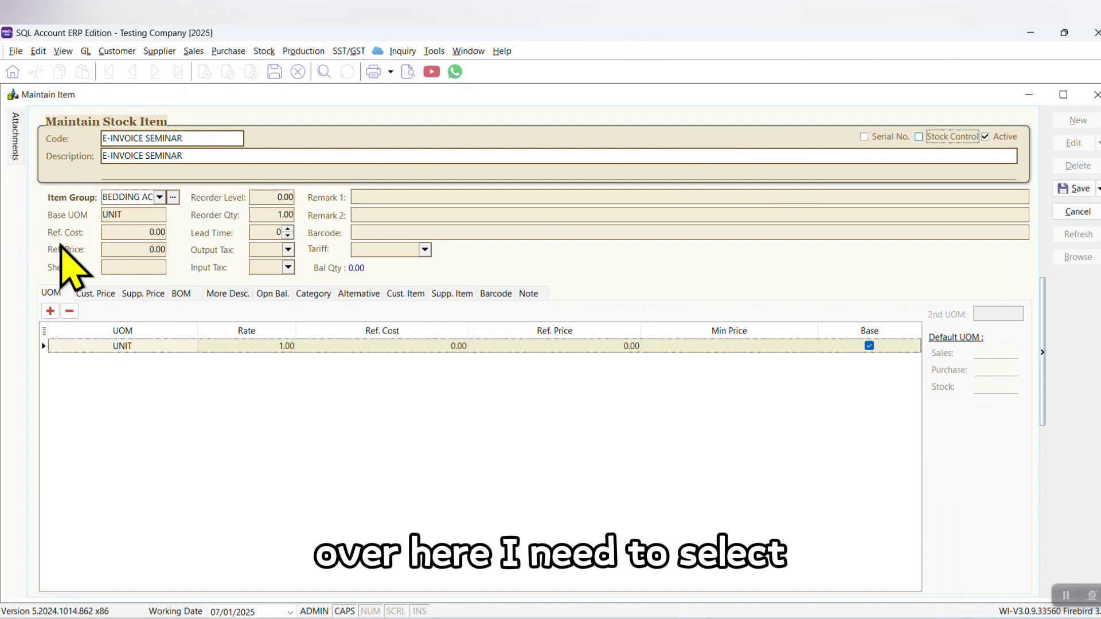
# Step: Assign the seminar item to the ACCESSORIES stock group
pyautogui.click(147, 197)
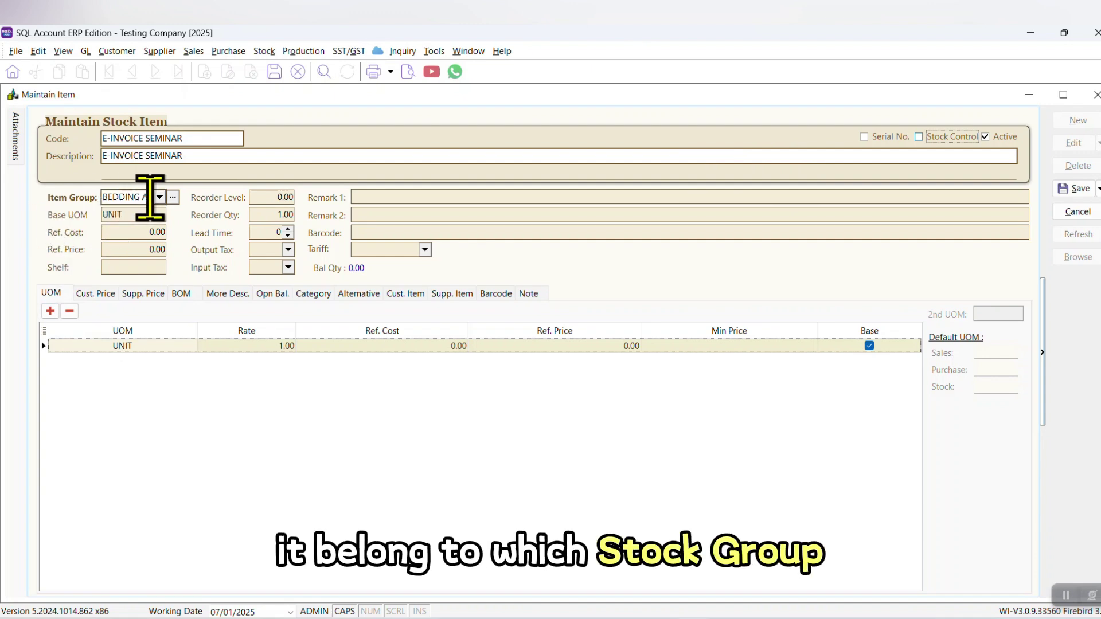
pyautogui.scroll(1, 159, 199)
pyautogui.click(159, 197)
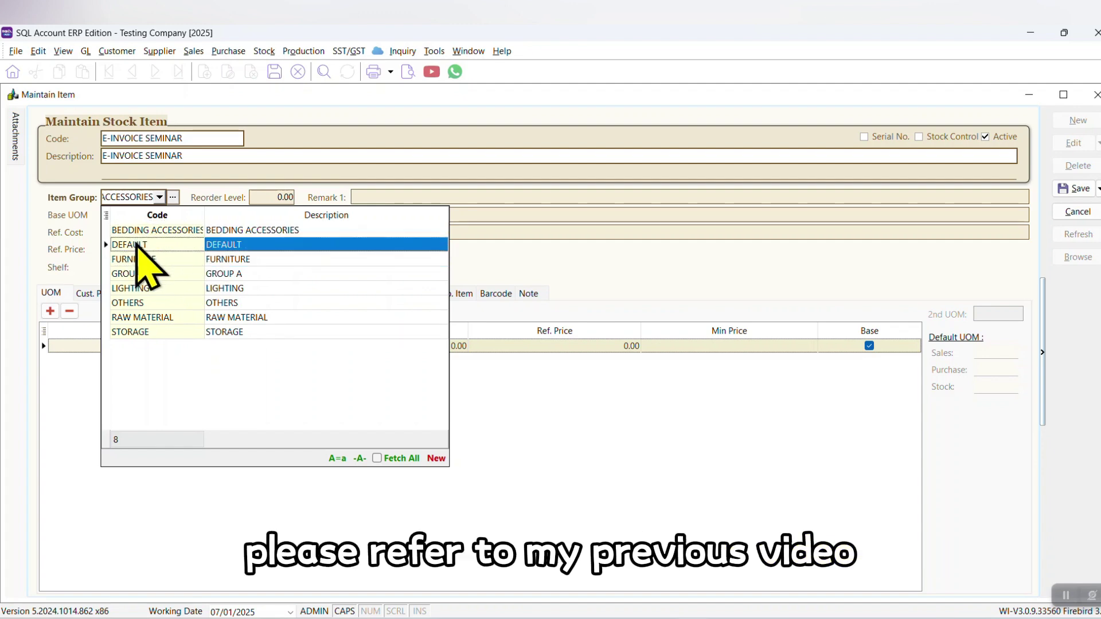
pyautogui.click(138, 232)
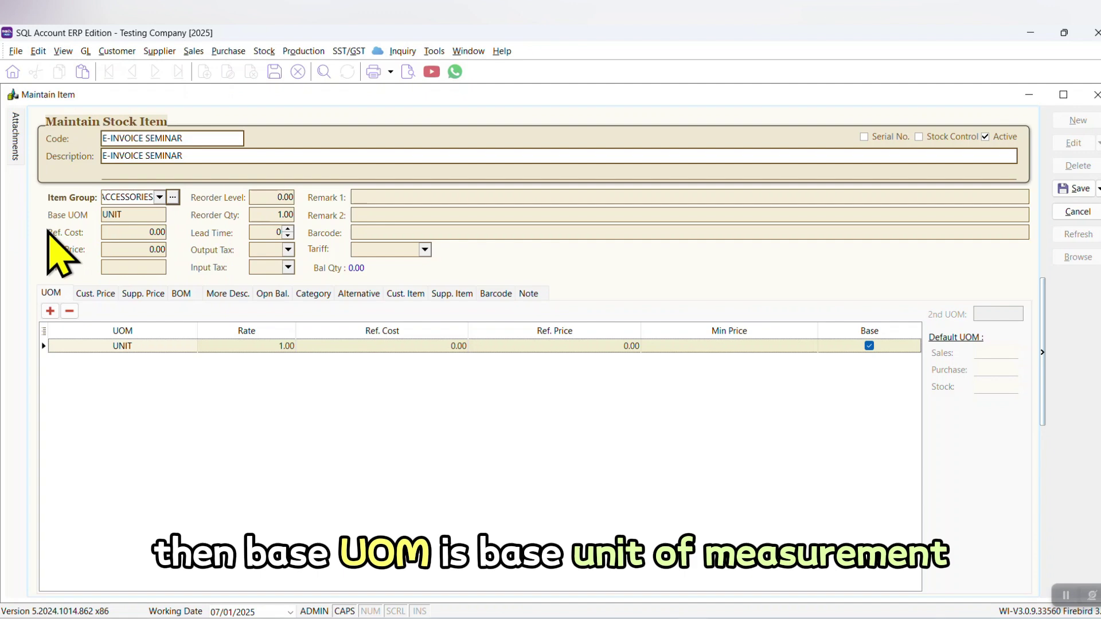
# Step: Set base UOM to SESSEION and reference price to 5,000.00, leaving cost at zero
pyautogui.click(138, 214)
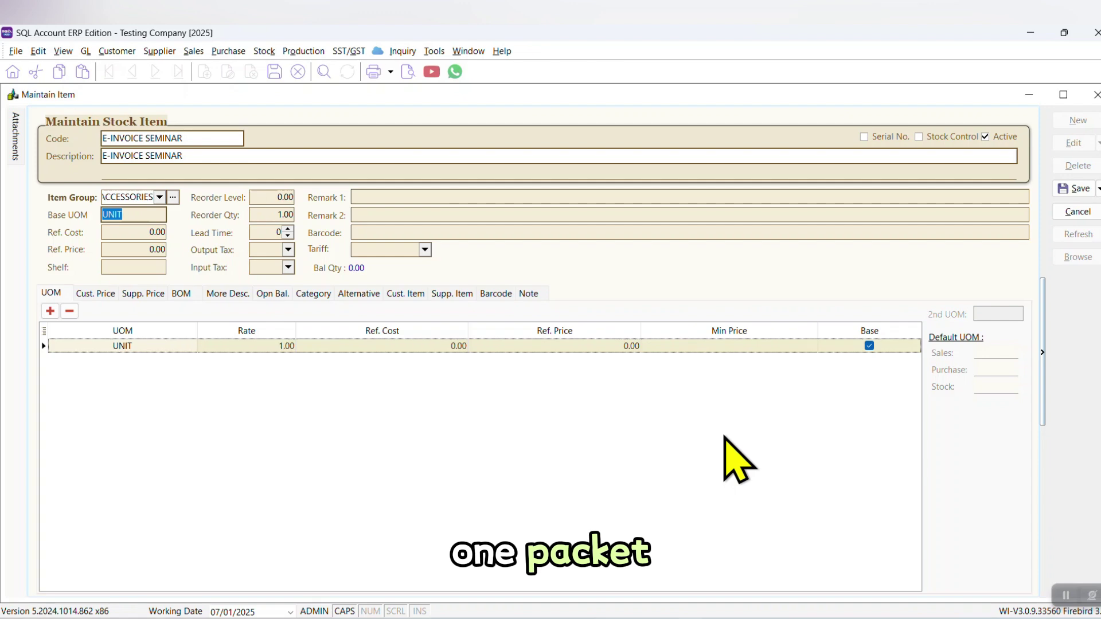
pyautogui.write('SE')
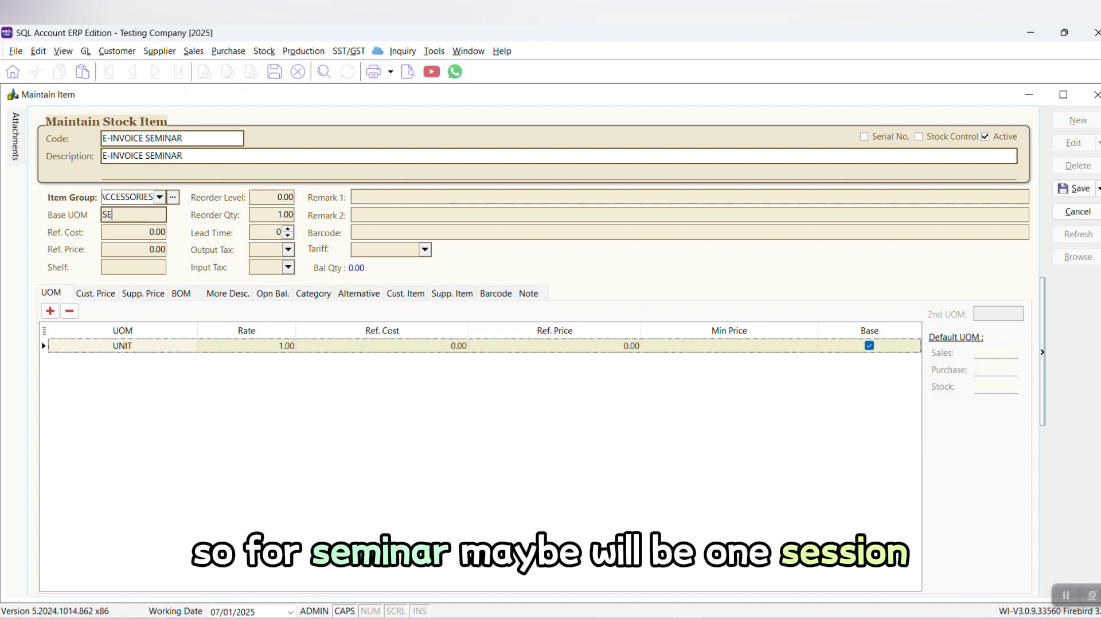
pyautogui.write('SSEION')
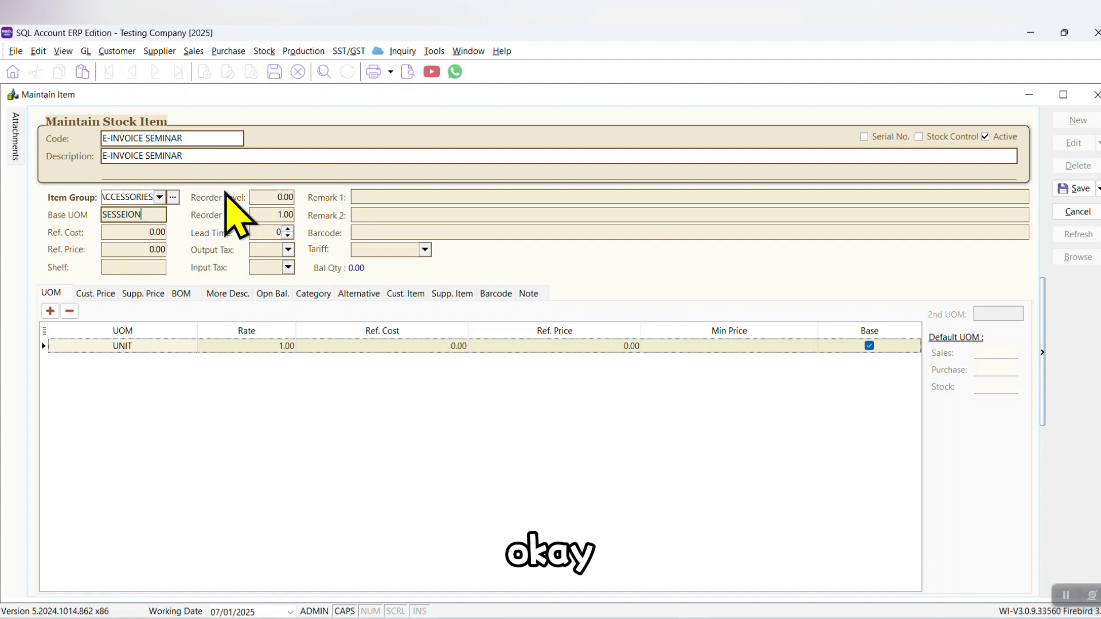
pyautogui.click(126, 233)
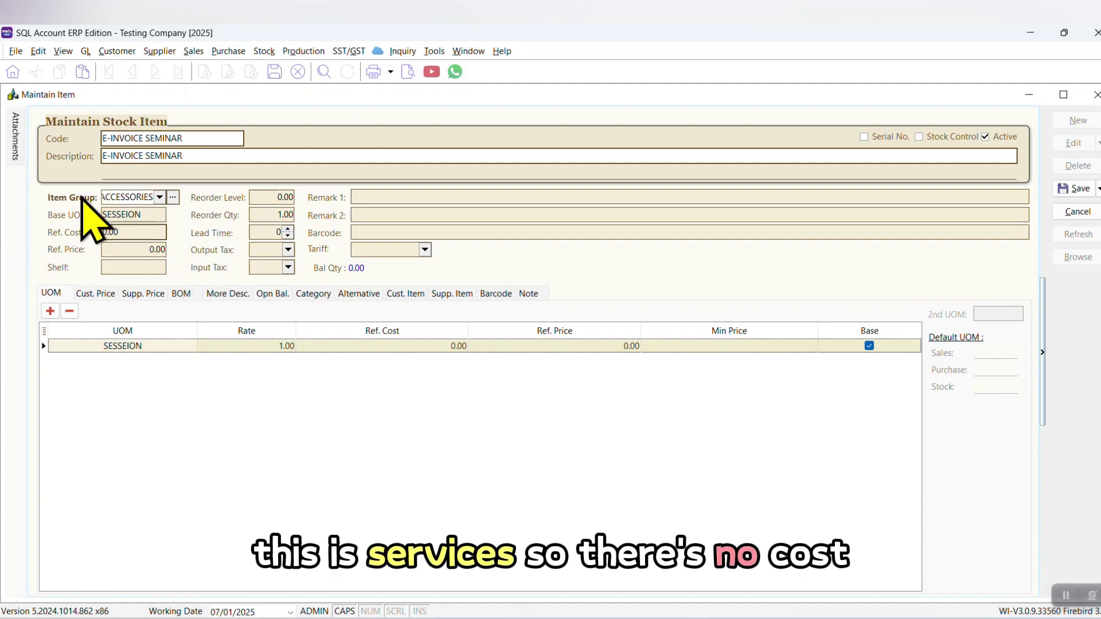
pyautogui.press('Tab')
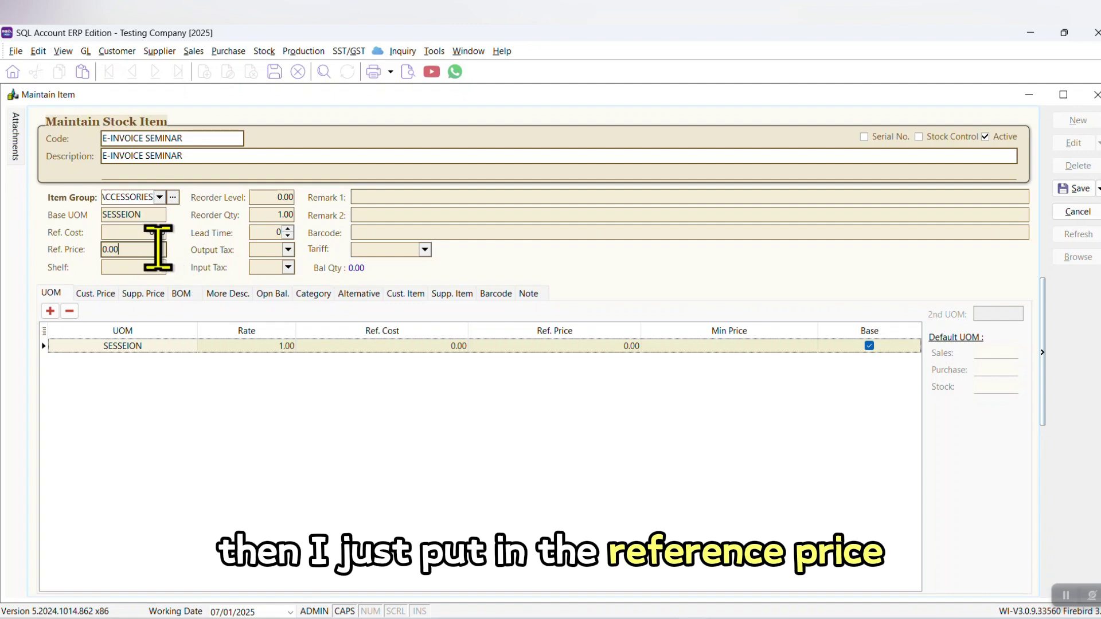
pyautogui.write('5')
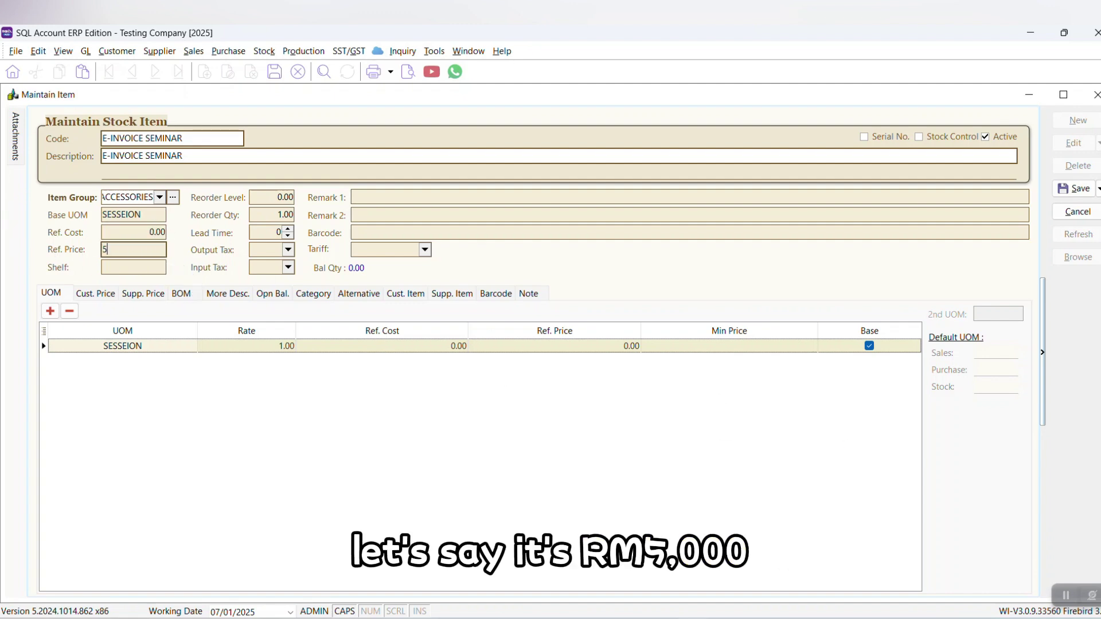
pyautogui.write(',000')
pyautogui.press('Tab')
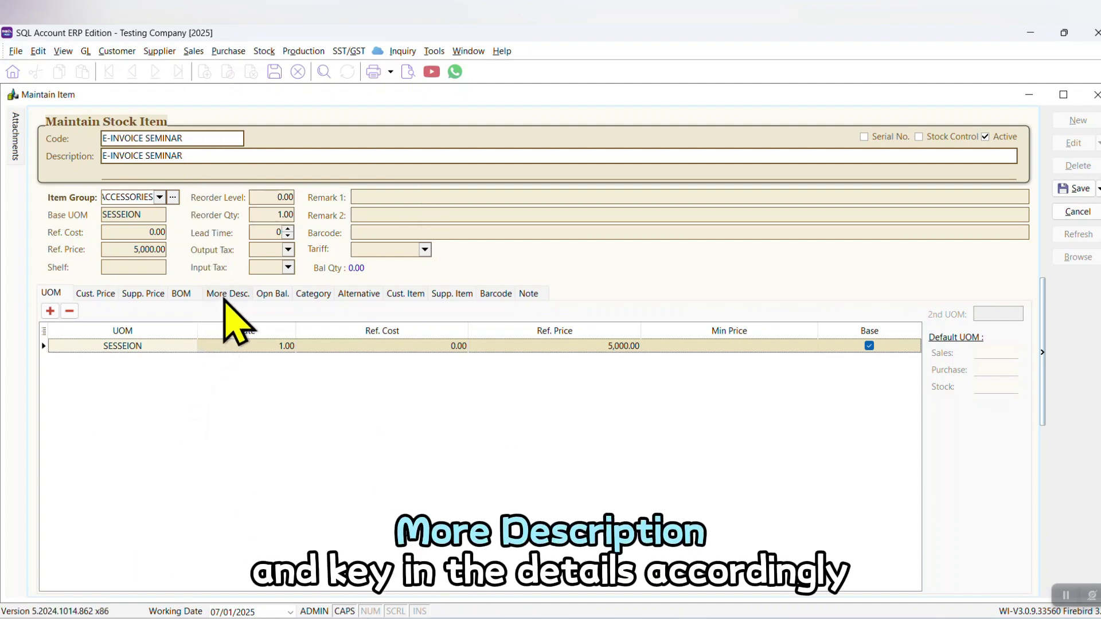
# Step: Check the More Desc. extended description, then save E-INVOICE SEMINAR
pyautogui.click(227, 293)
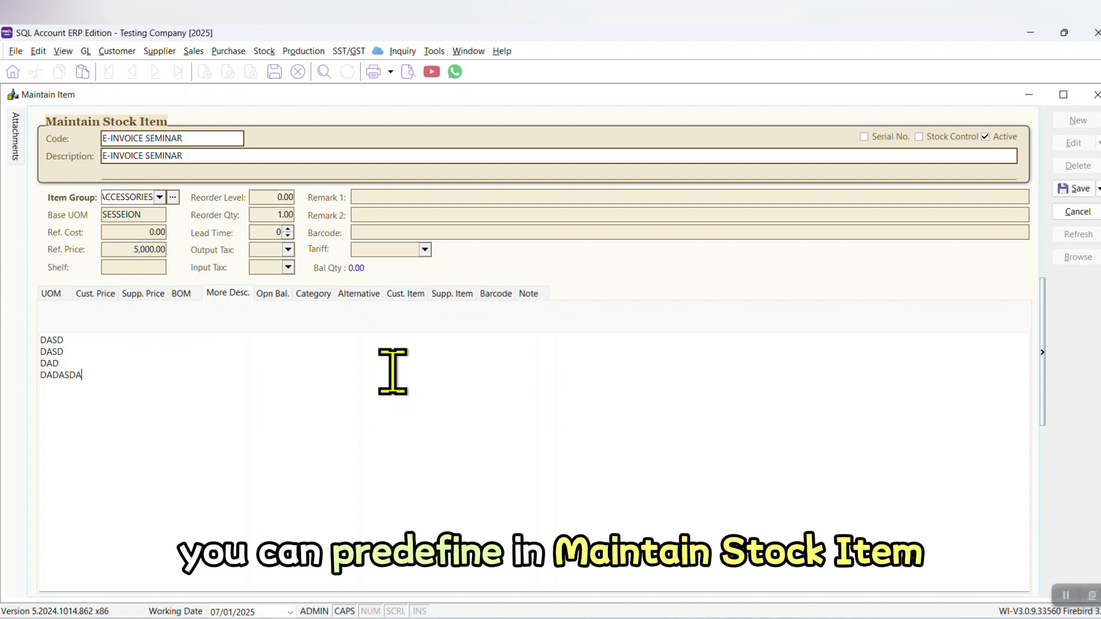
pyautogui.click(50, 293)
pyautogui.click(1074, 188)
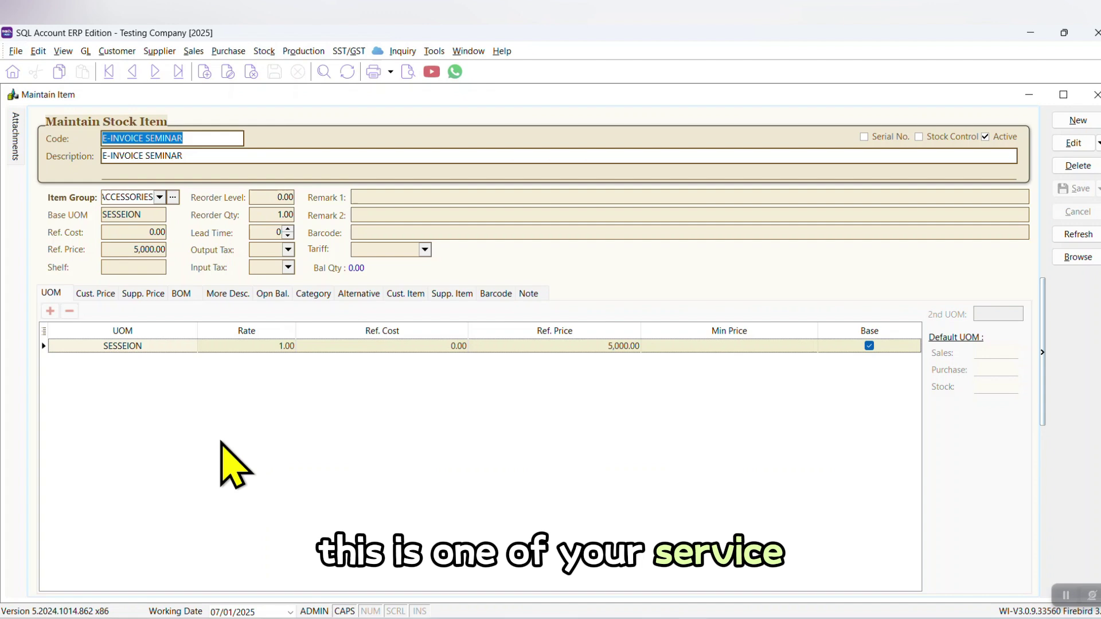
# Step: Create item COUMPUTER MOUSE A in UNIT with reference cost 50.00 and price 100.00
pyautogui.click(1078, 120)
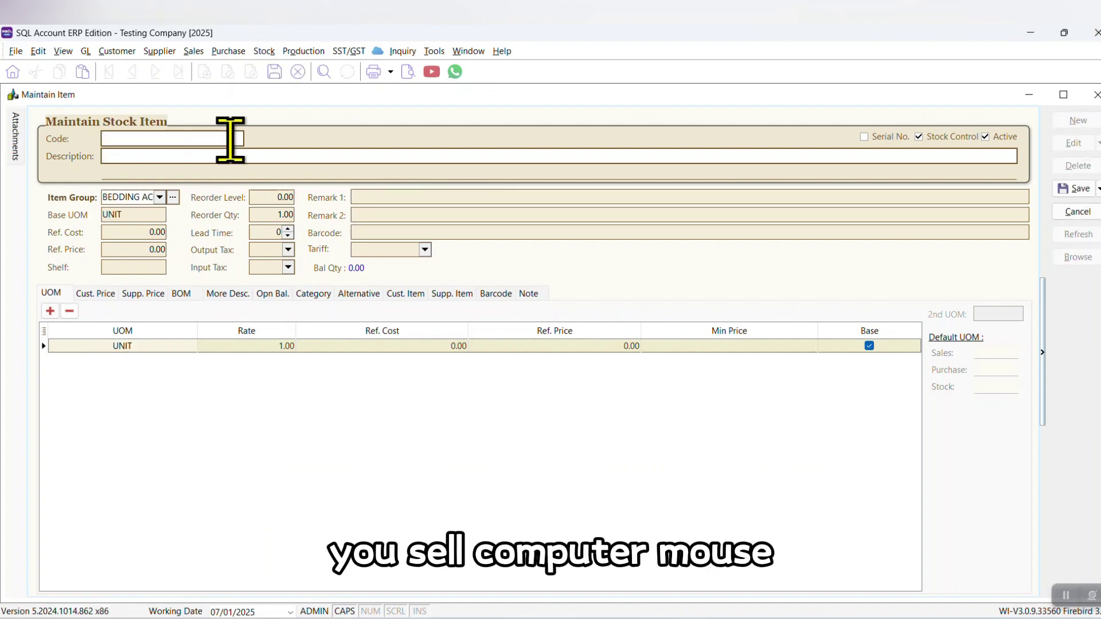
pyautogui.click(230, 140)
pyautogui.write('COUMPUTER MOUSE A')
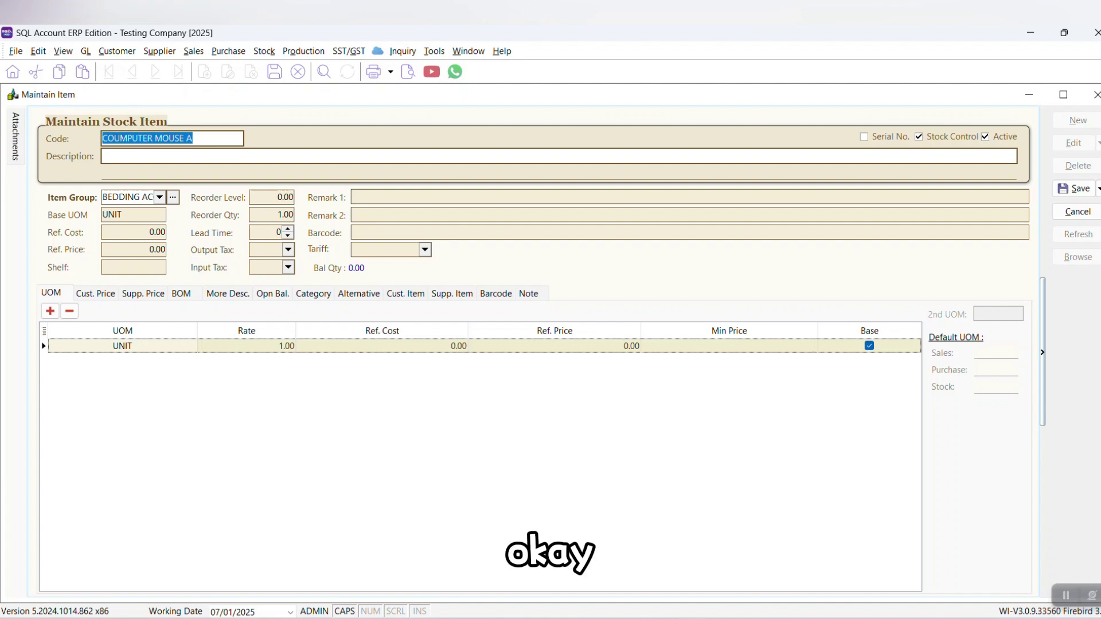
pyautogui.hotkey('ctrl', 'v')
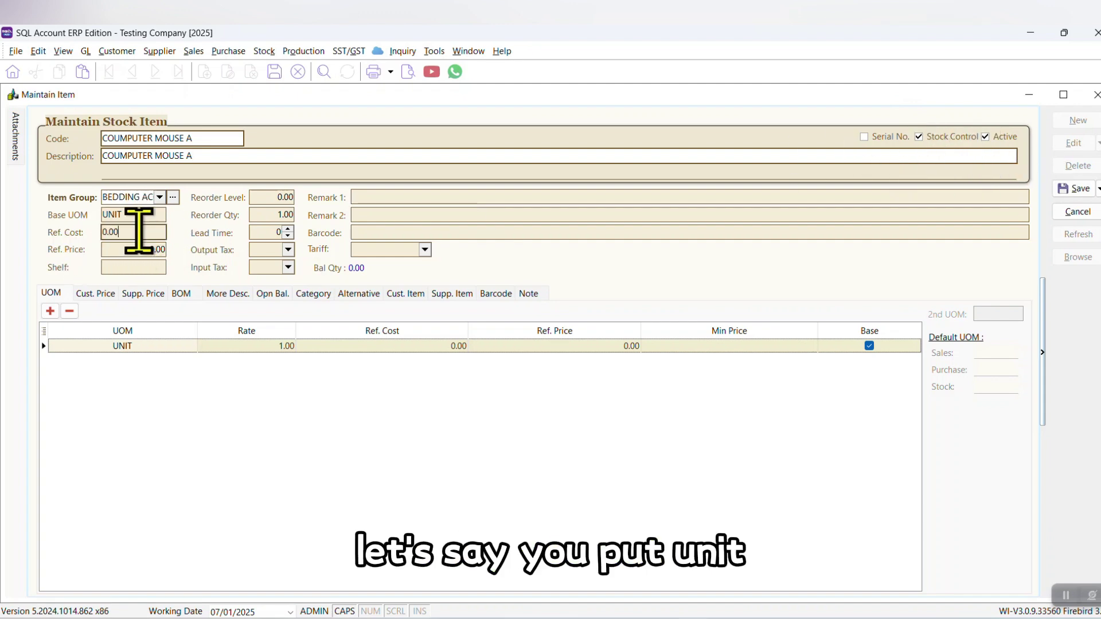
pyautogui.click(138, 233)
pyautogui.write('50')
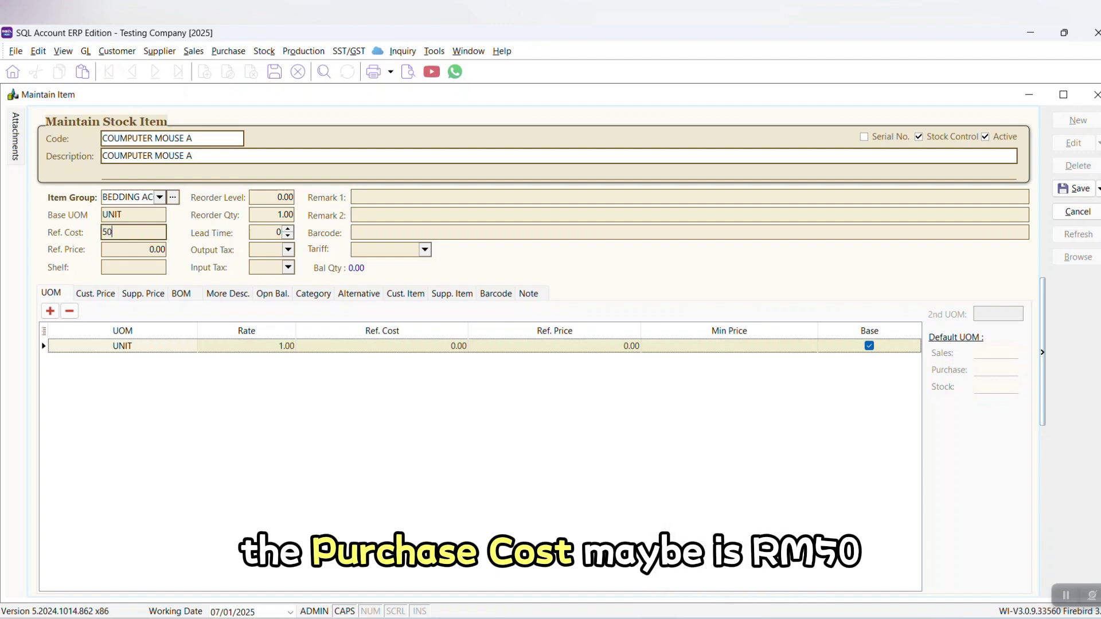
pyautogui.press('Tab')
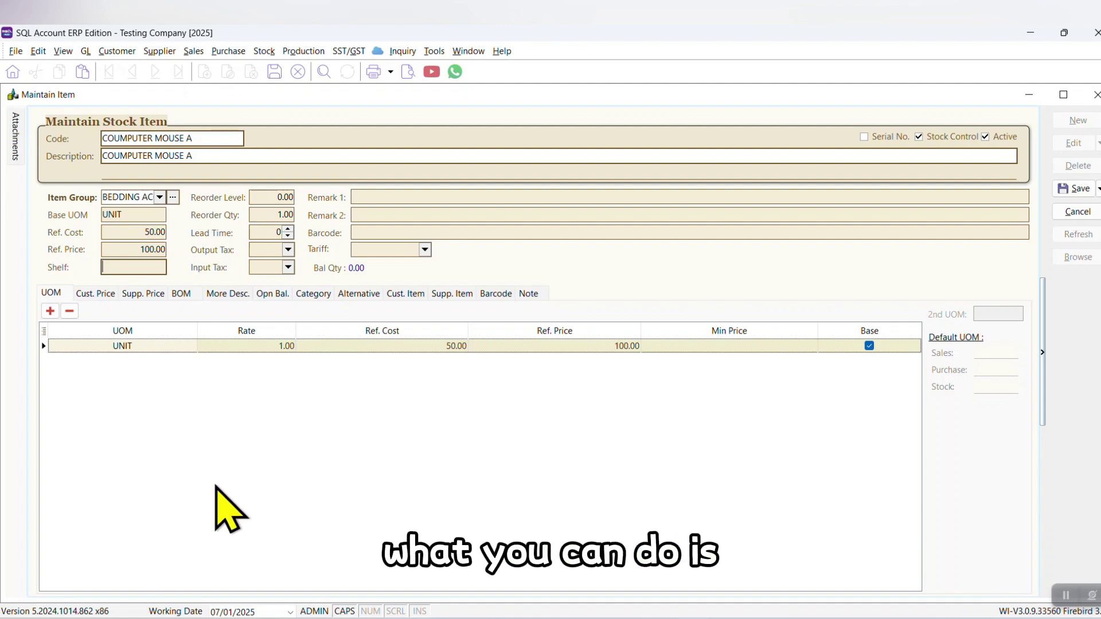
# Step: Add a BOX unit with rate 12 to the mouse item and save it
pyautogui.click(50, 311)
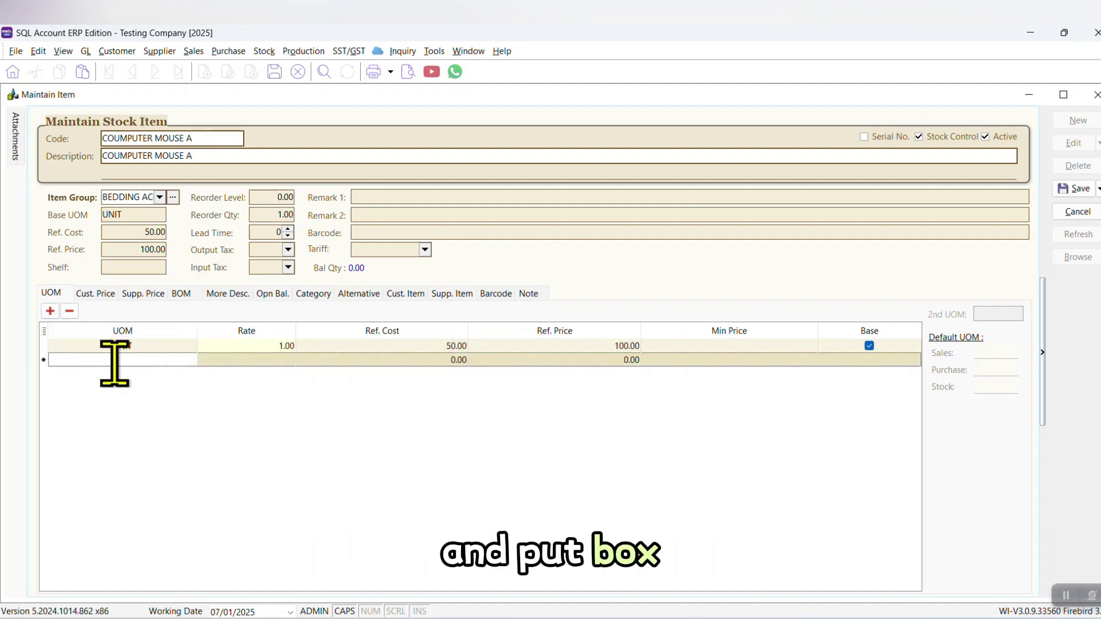
pyautogui.press('Tab')
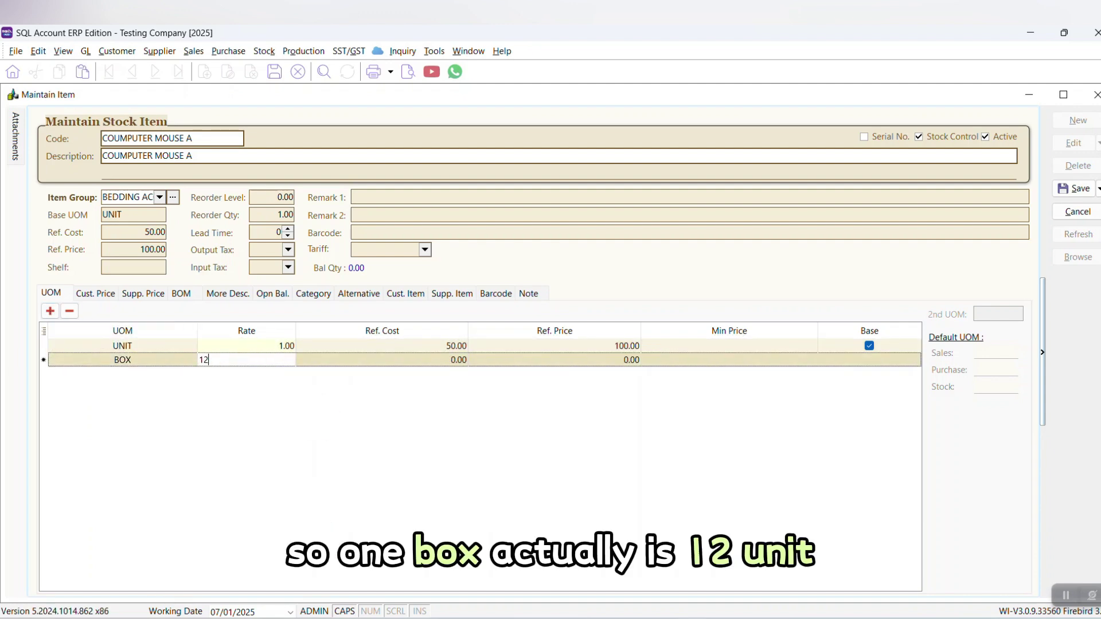
pyautogui.click(315, 511)
pyautogui.click(123, 344)
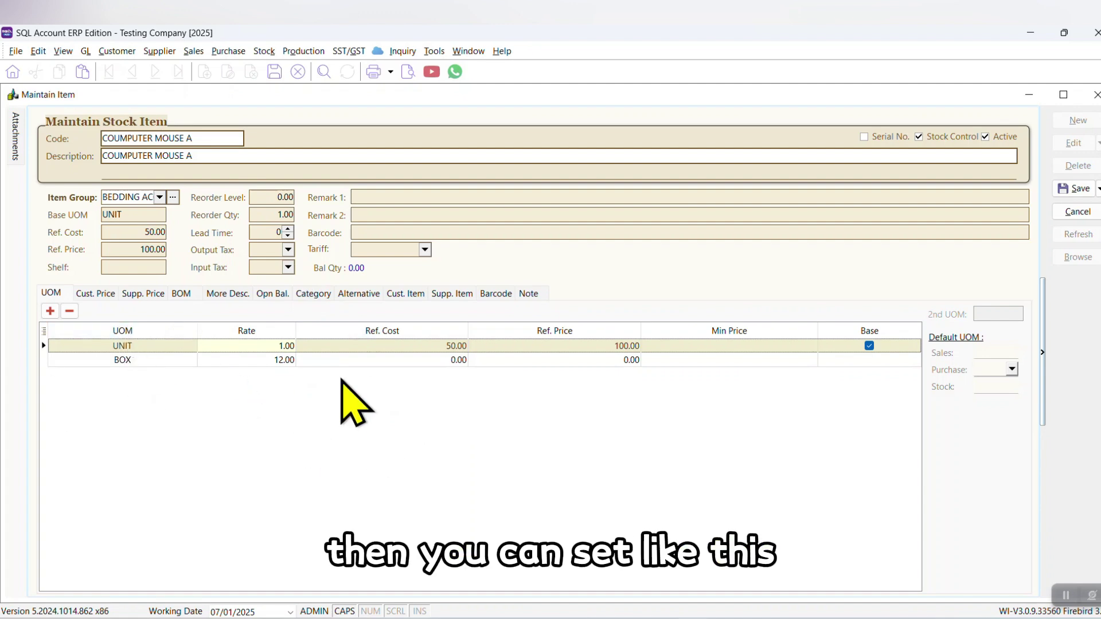
pyautogui.click(1080, 189)
# Step: Browse the item list filtered by description 'MOUSE'
pyautogui.click(1078, 257)
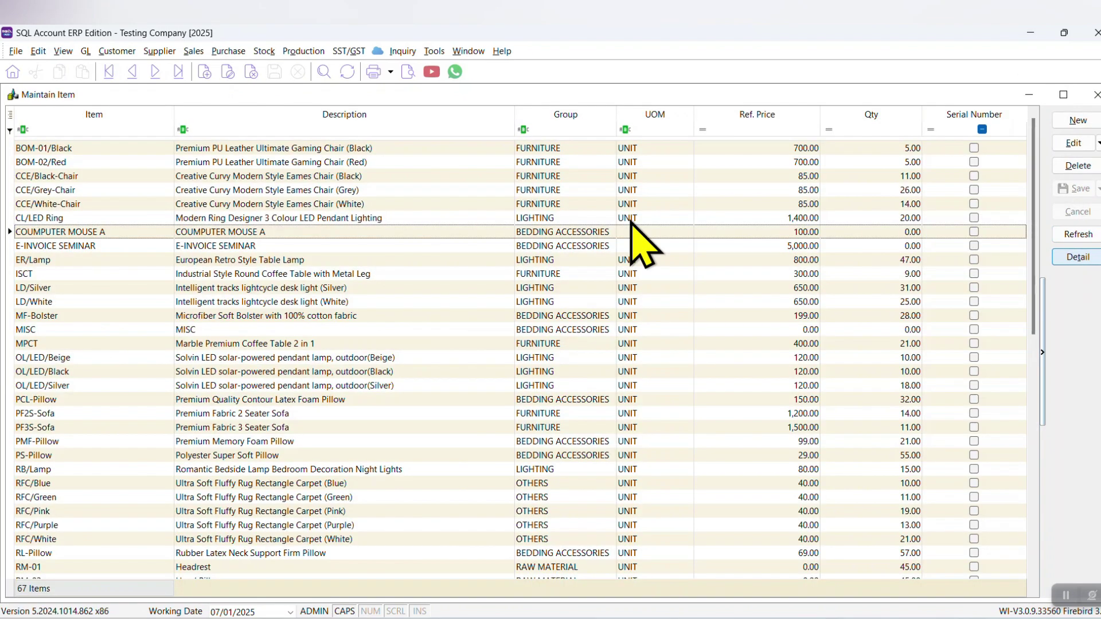
pyautogui.click(240, 130)
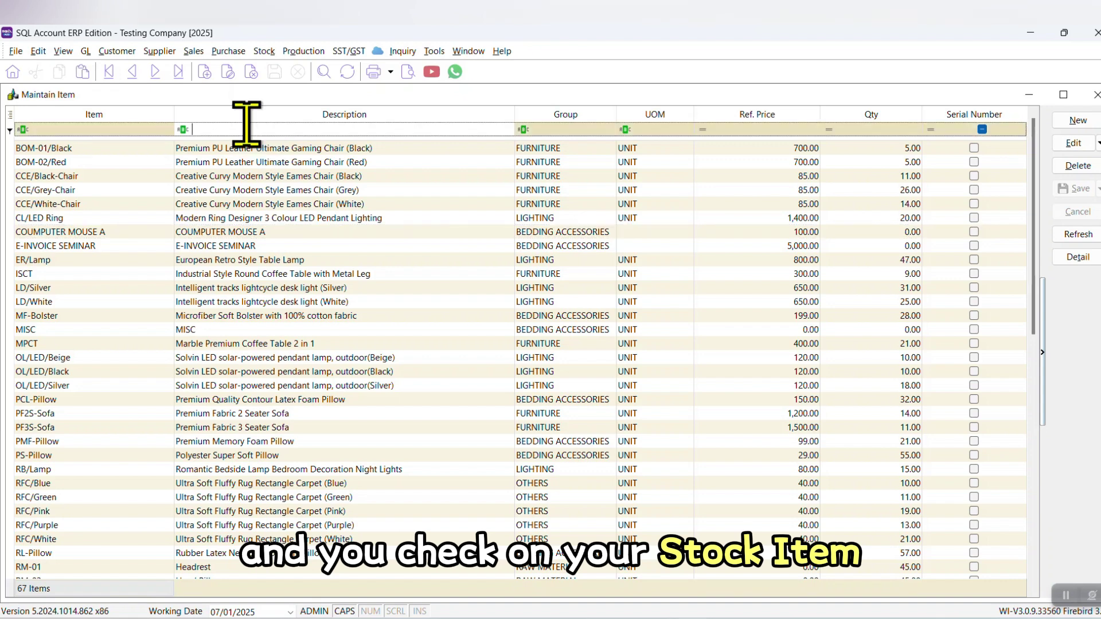
pyautogui.write('MOUSE')
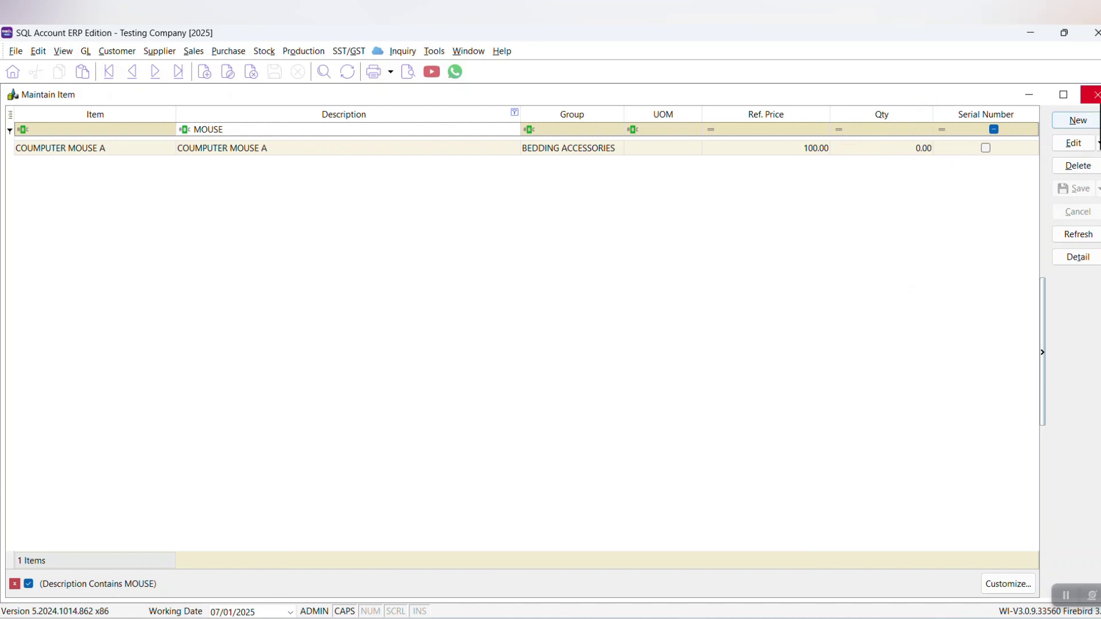
# Step: Start a new purchase invoice with supplier EMPIRE TRADING
pyautogui.click(1093, 95)
pyautogui.click(57, 272)
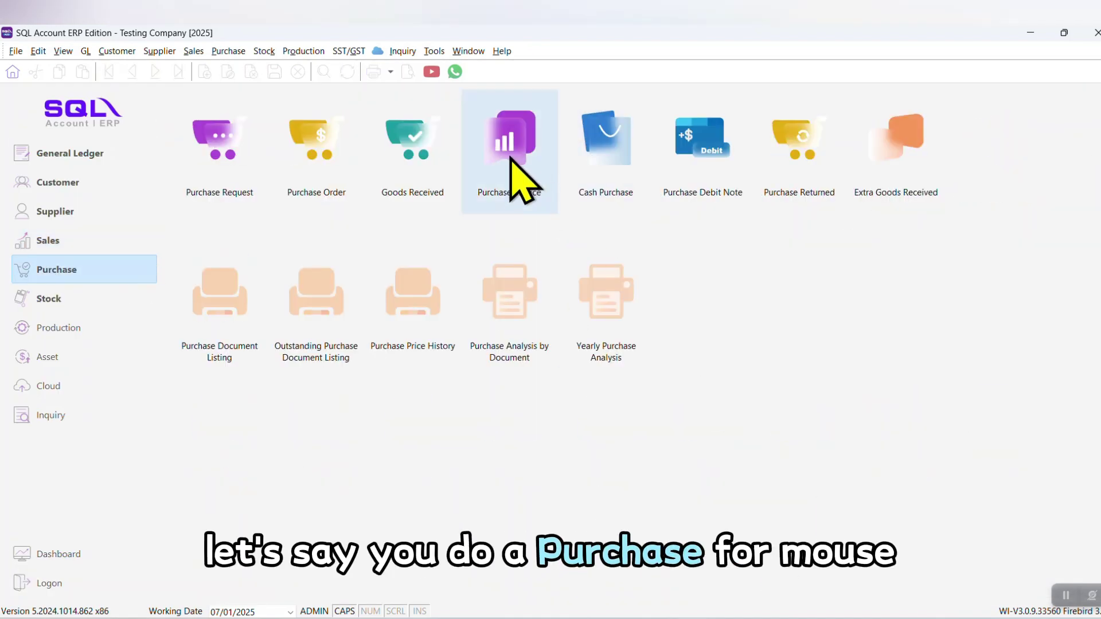
pyautogui.click(519, 172)
pyautogui.click(1077, 120)
pyautogui.write('E')
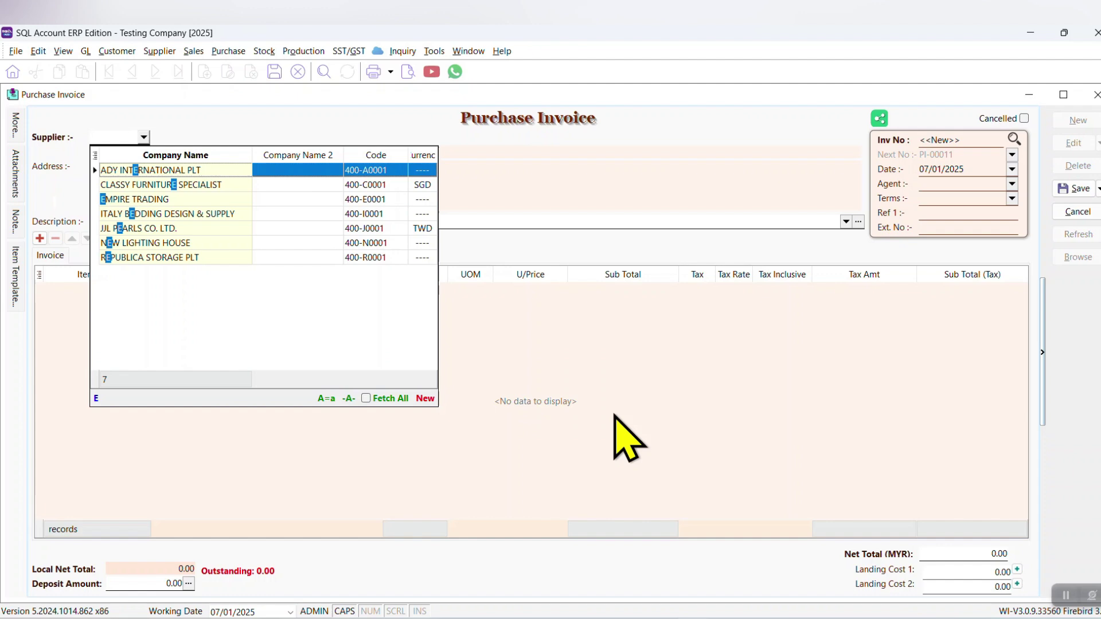
pyautogui.press('Down')
pyautogui.press('Down')
pyautogui.press('Return')
# Step: Add 2 BOX of COUMPUTER MOUSE A at 100.00 each, then save and close the invoice
pyautogui.click(71, 288)
pyautogui.write('mous')
pyautogui.press('Return')
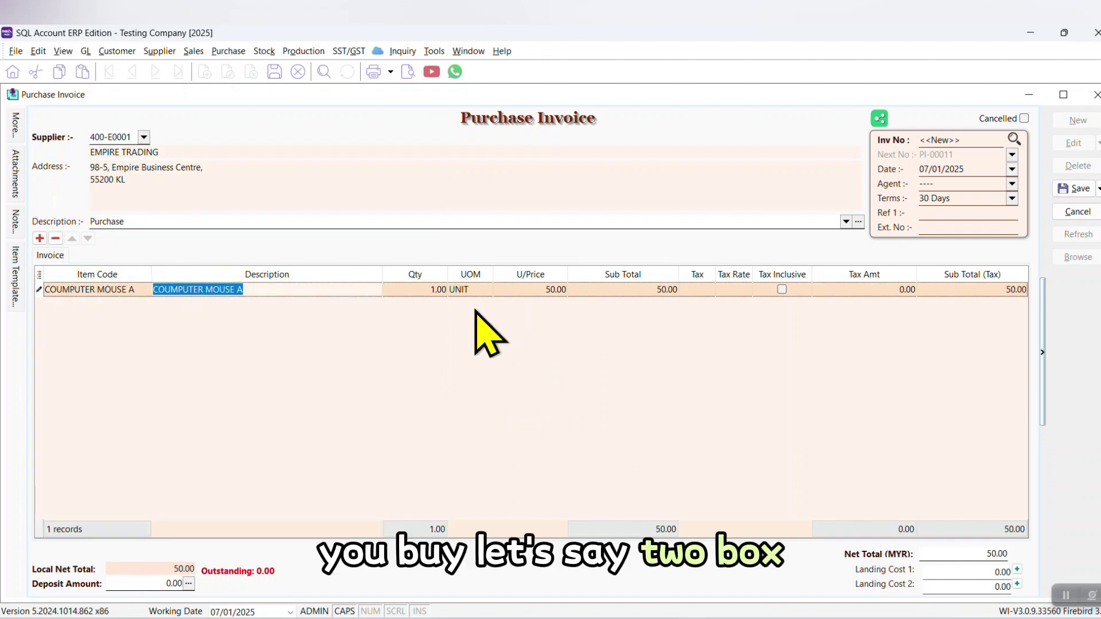
pyautogui.click(424, 290)
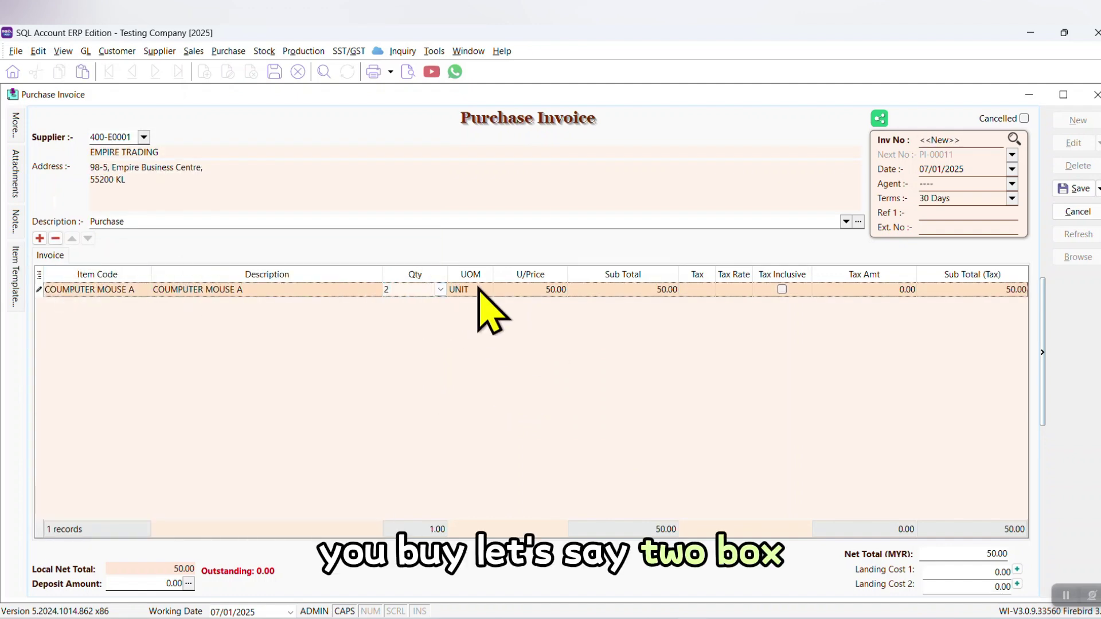
pyautogui.write('2')
pyautogui.click(479, 289)
pyautogui.click(495, 332)
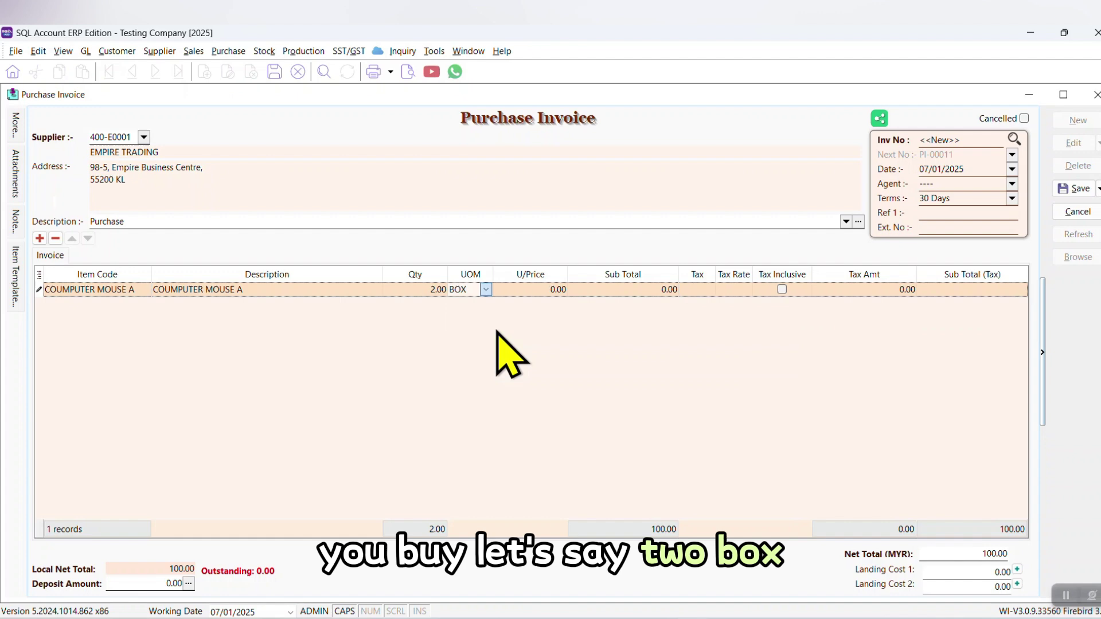
pyautogui.click(559, 289)
pyautogui.write('100')
pyautogui.press('Tab')
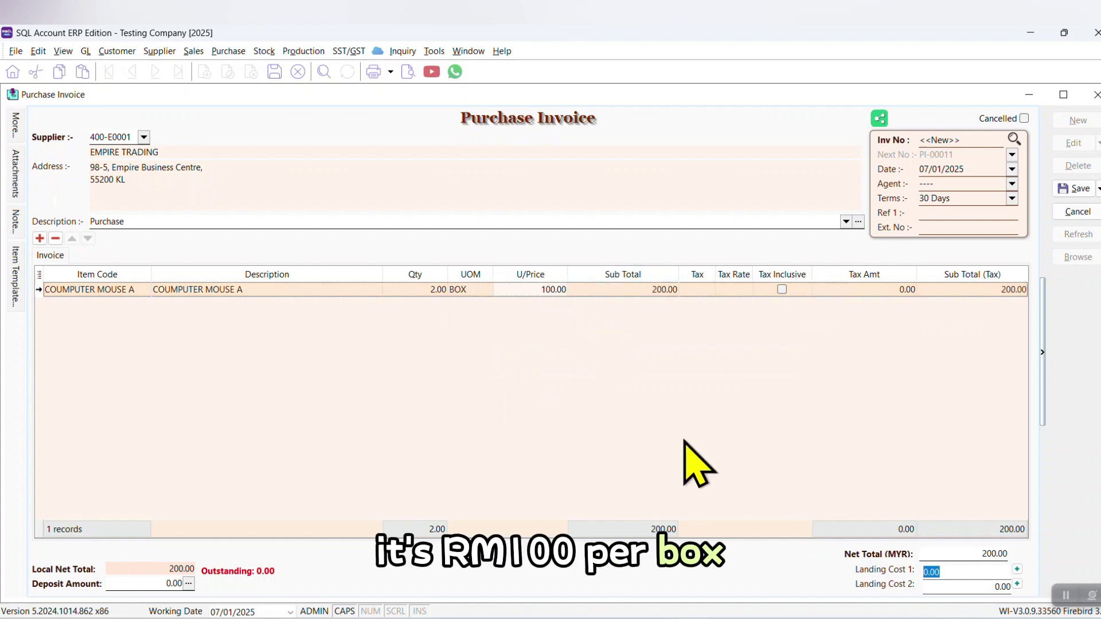
pyautogui.click(1076, 189)
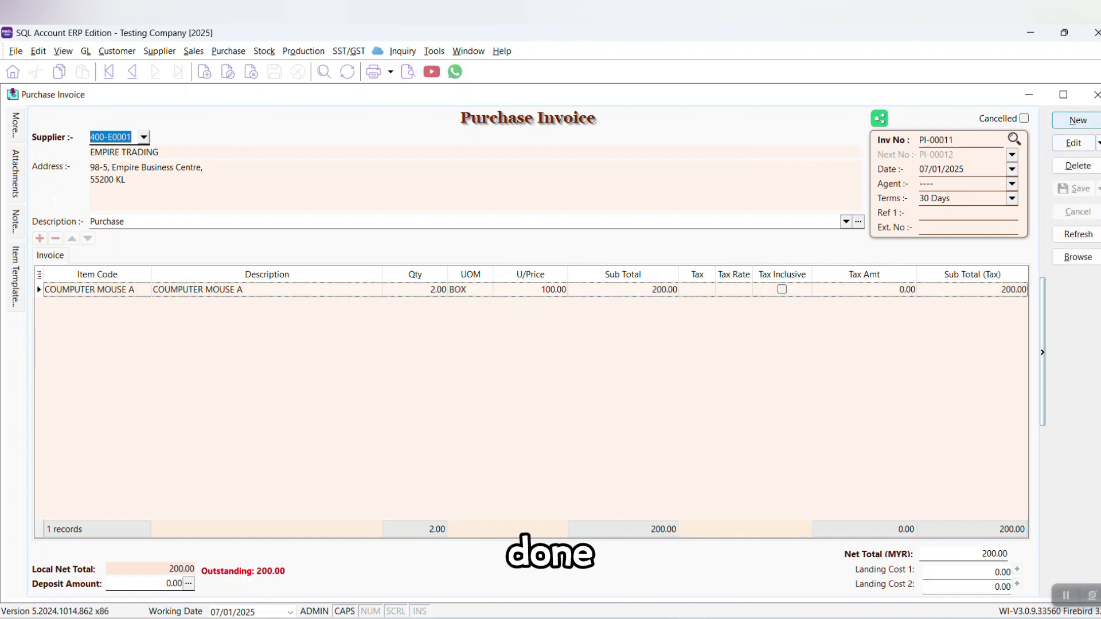
pyautogui.click(1096, 95)
# Step: Open the stock item list filtered by 'MOUS' to see the mouse balance of 24.00
pyautogui.click(68, 300)
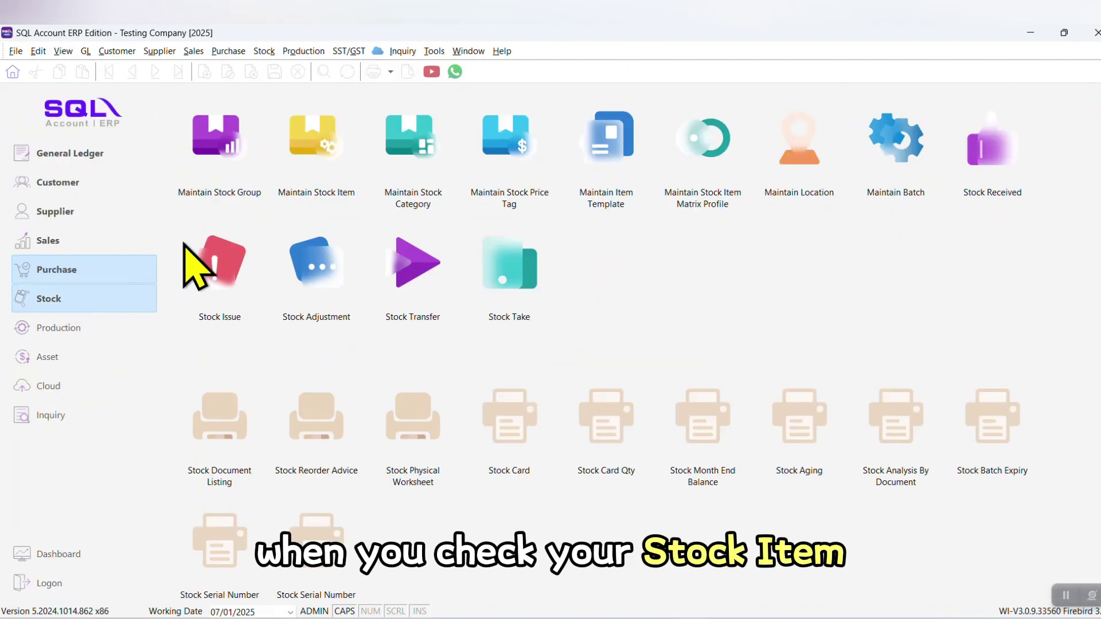
pyautogui.click(309, 168)
pyautogui.click(302, 129)
pyautogui.write('MOUS')
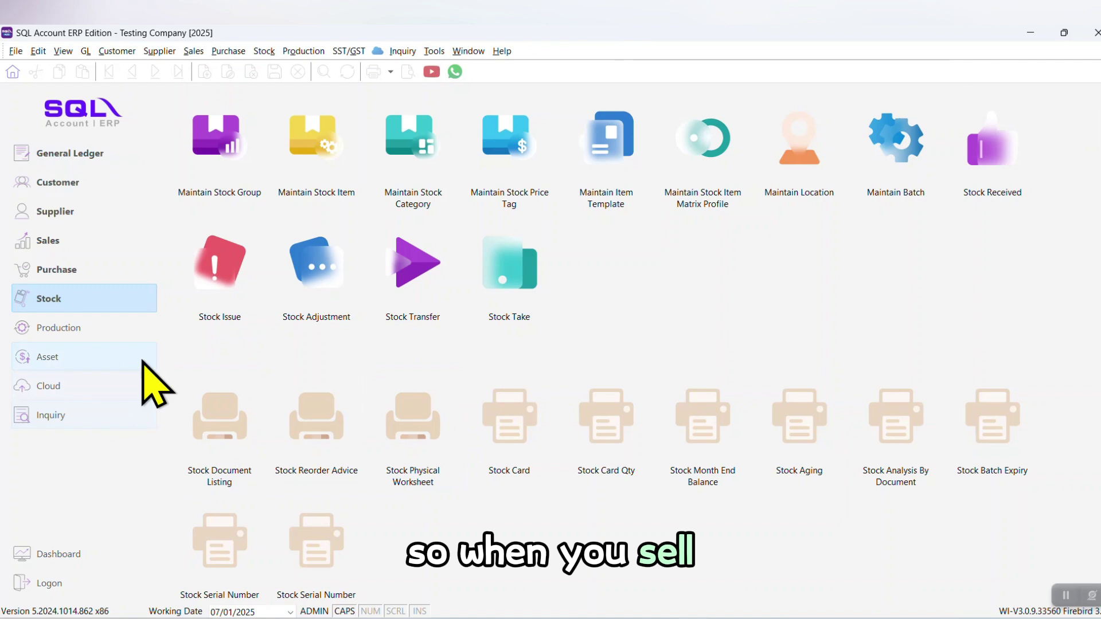
# Step: Start a new sales invoice for customer A HOME FURNISHING & SERVICE
pyautogui.click(69, 244)
pyautogui.click(634, 148)
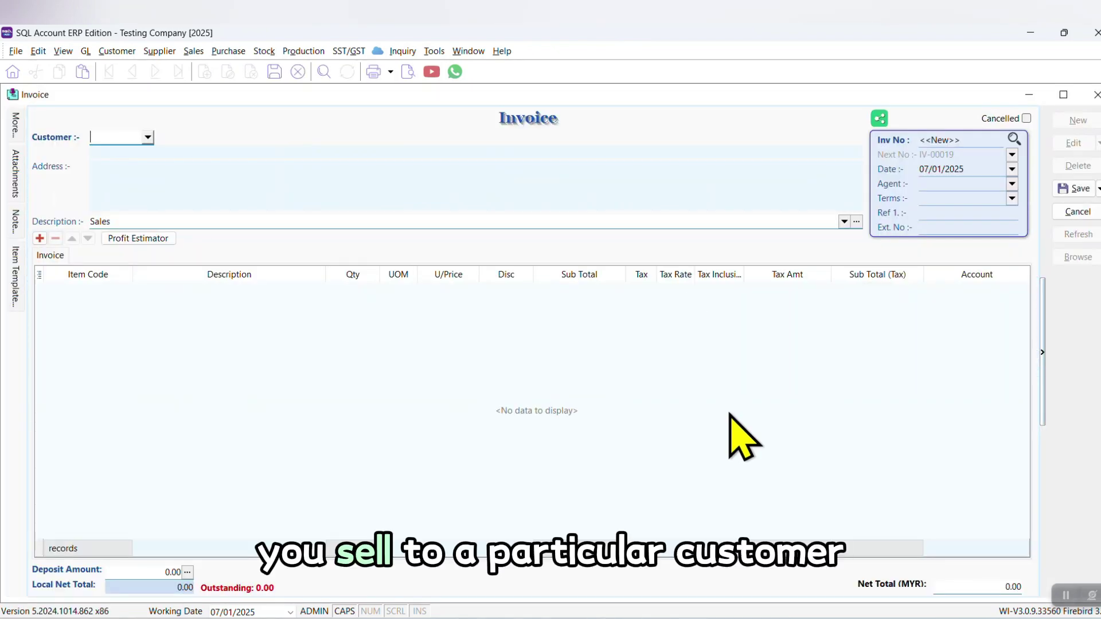
pyautogui.write('S')
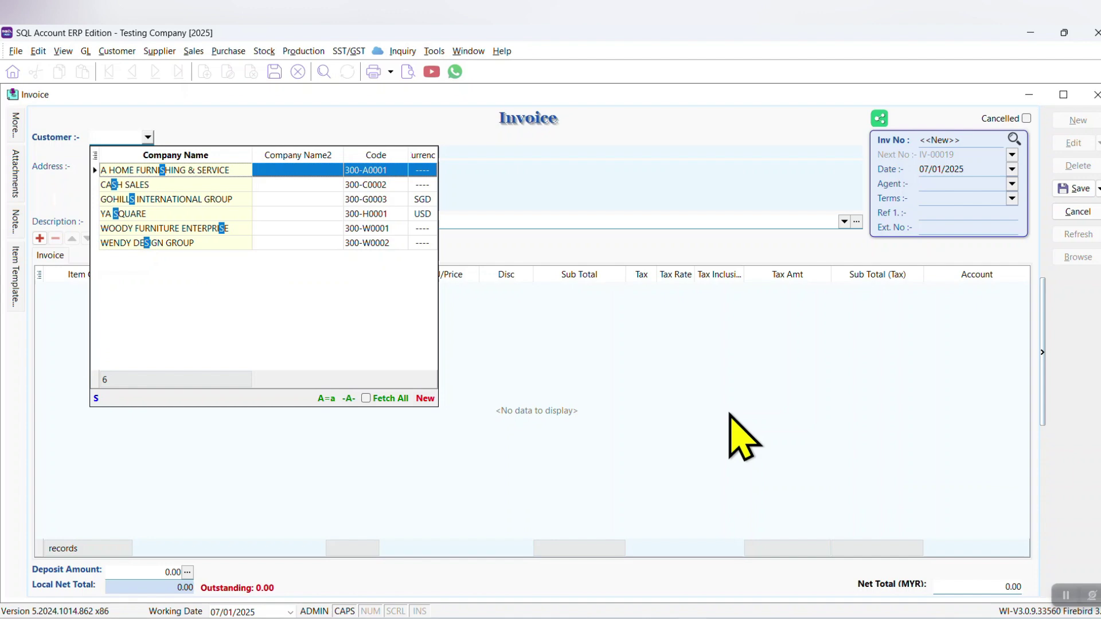
pyautogui.press('Return')
# Step: Add 3 UNIT of COUMPUTER MOUSE A and save the sales invoice
pyautogui.click(95, 287)
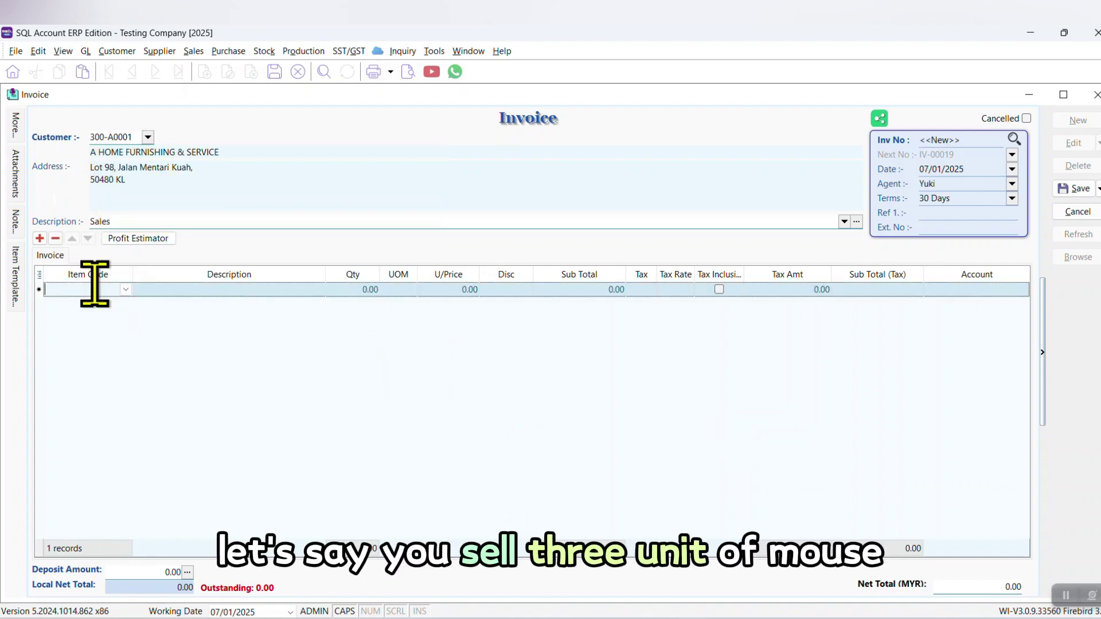
pyautogui.write('c')
pyautogui.press('Return')
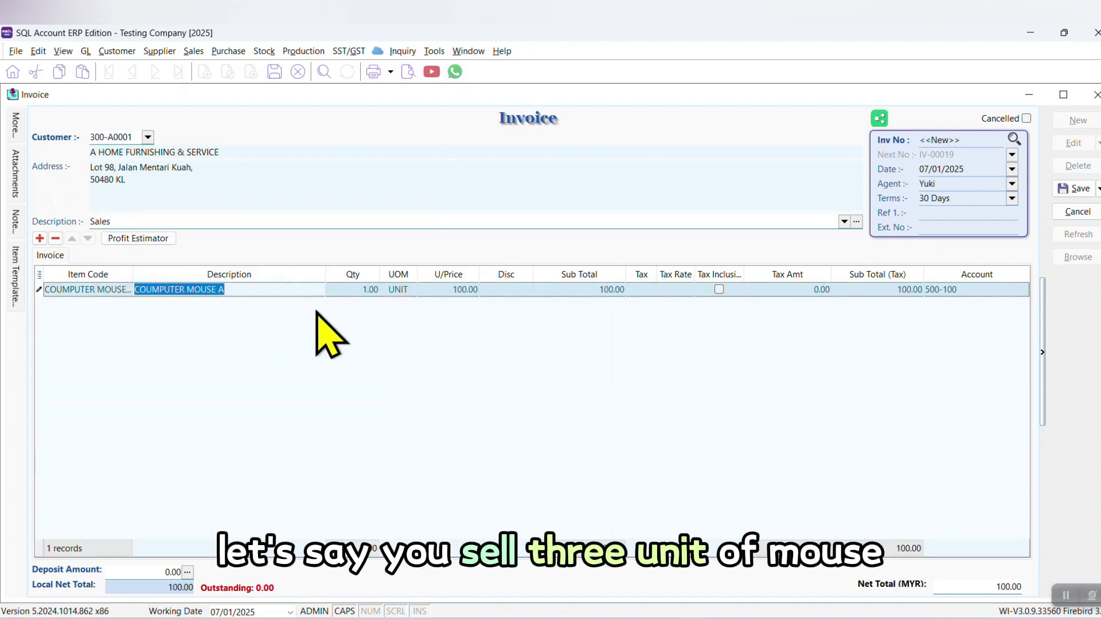
pyautogui.click(352, 289)
pyautogui.write('3')
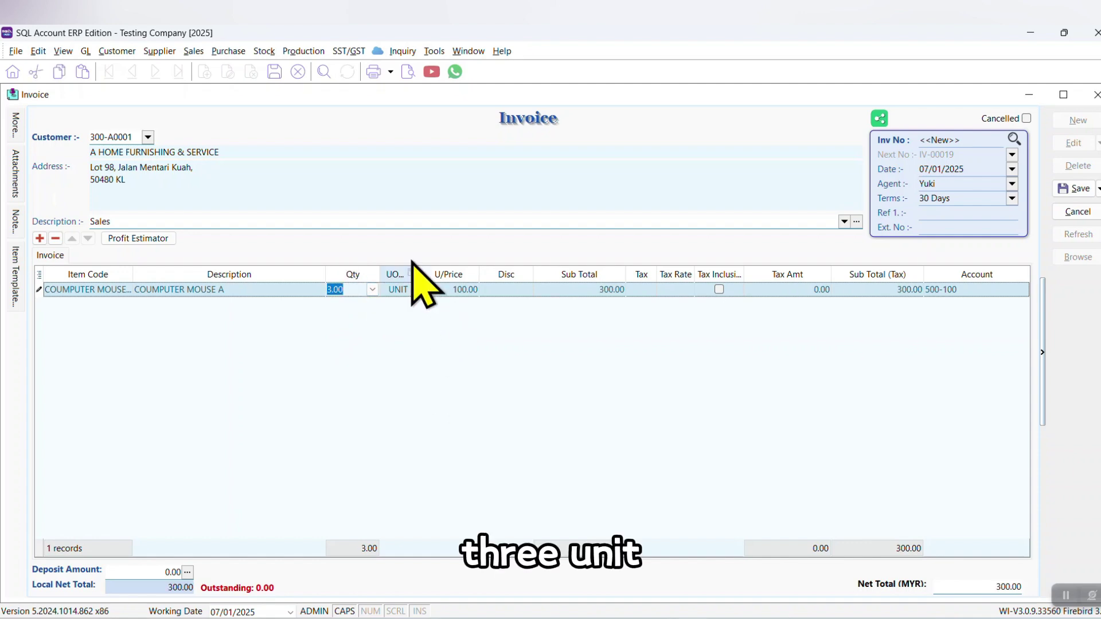
pyautogui.click(1076, 190)
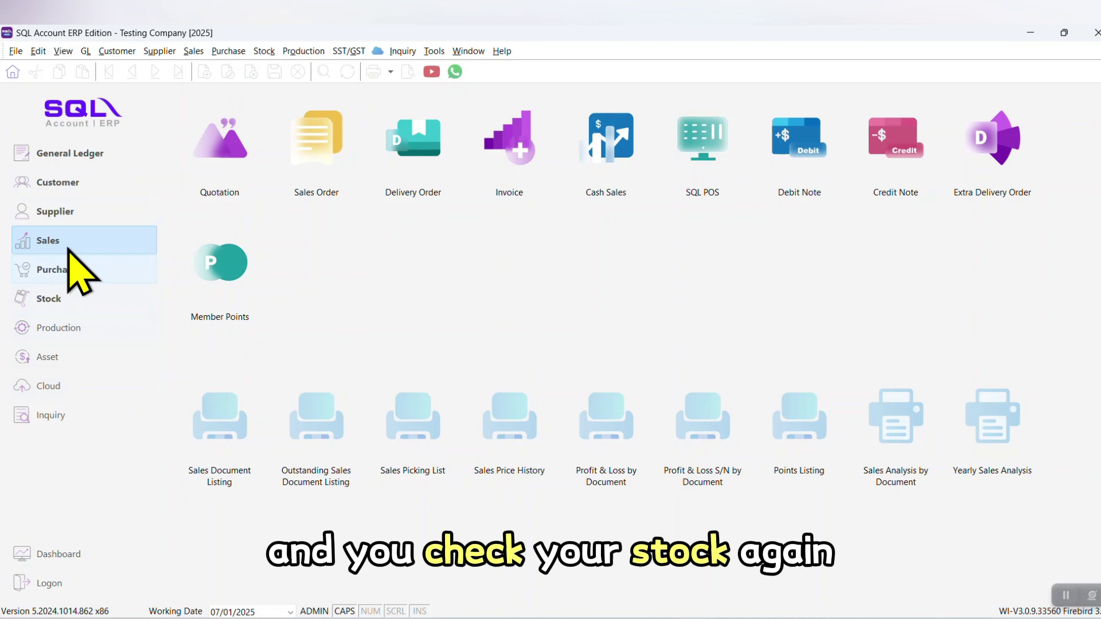
# Step: Reopen the stock item list filtered by 'MOUSE' to confirm the 21.00-unit balance
pyautogui.click(54, 299)
pyautogui.click(312, 134)
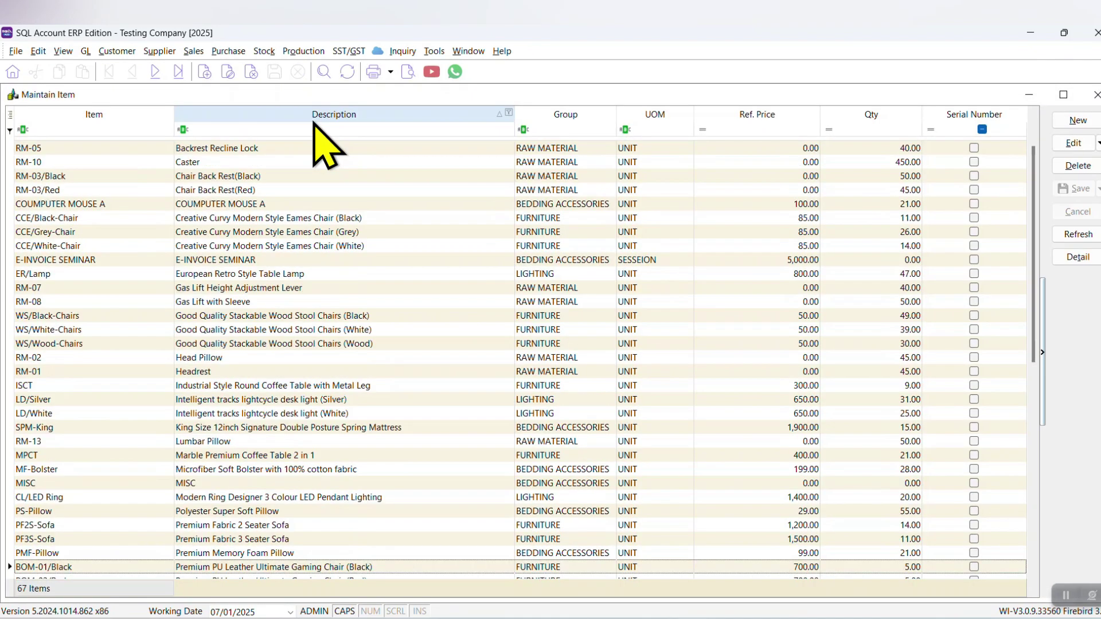
pyautogui.click(270, 131)
pyautogui.write('MOUSE')
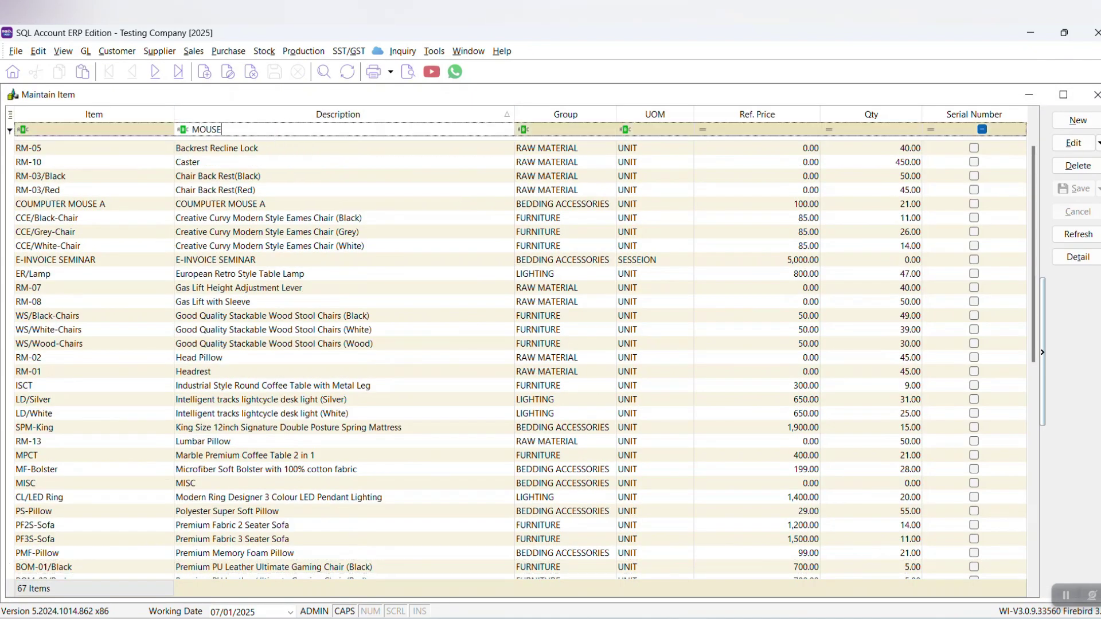